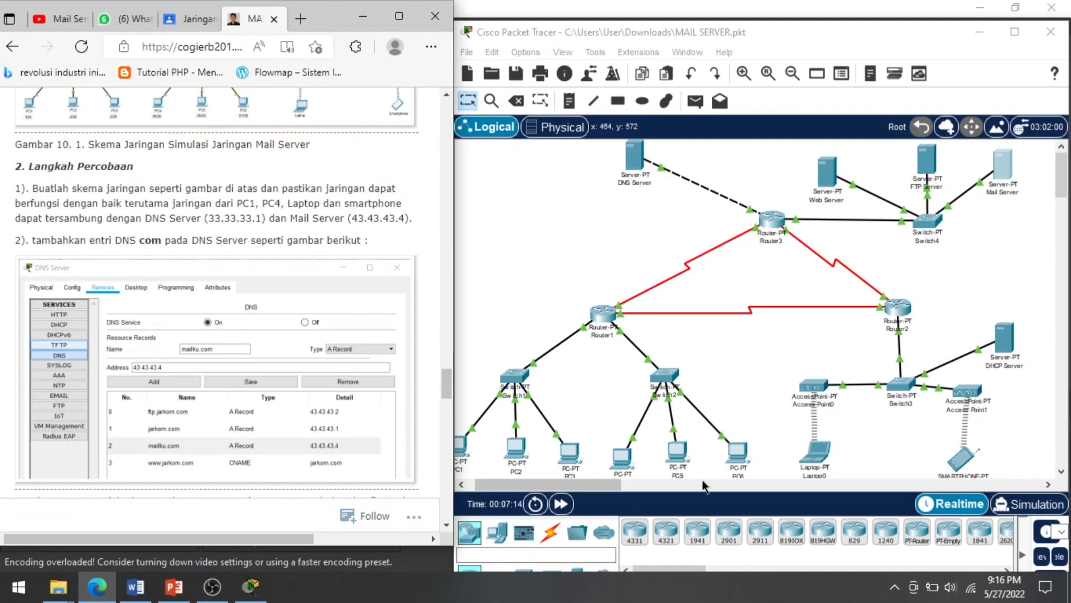
Step: Check the mailku.com A record and its address in the DNS service of the DNS Server
{"action": "left_click", "coordinate": [635, 167]}
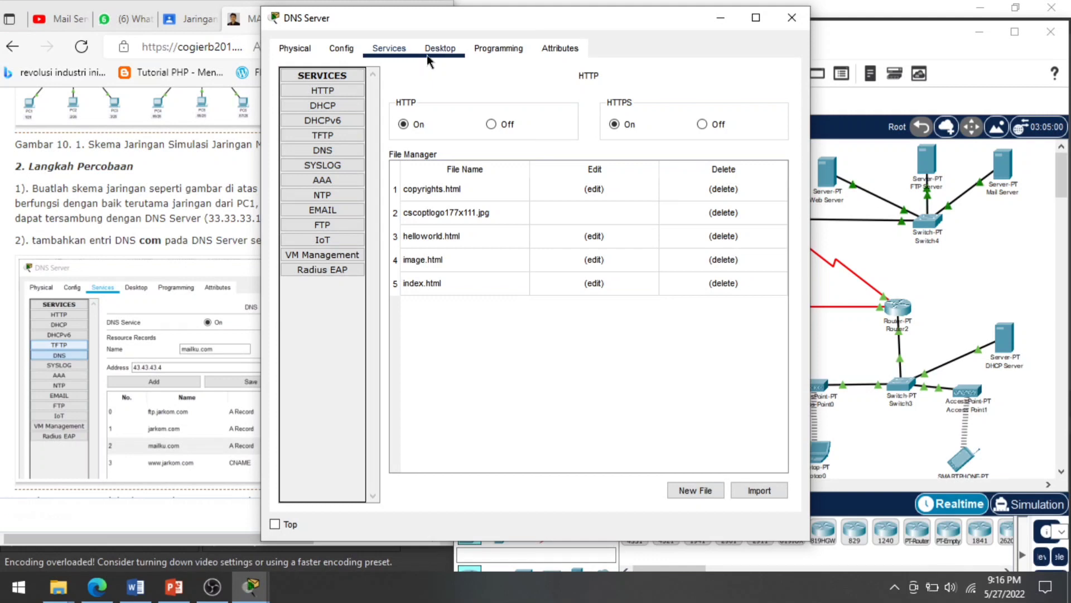
{"action": "left_click", "coordinate": [322, 150]}
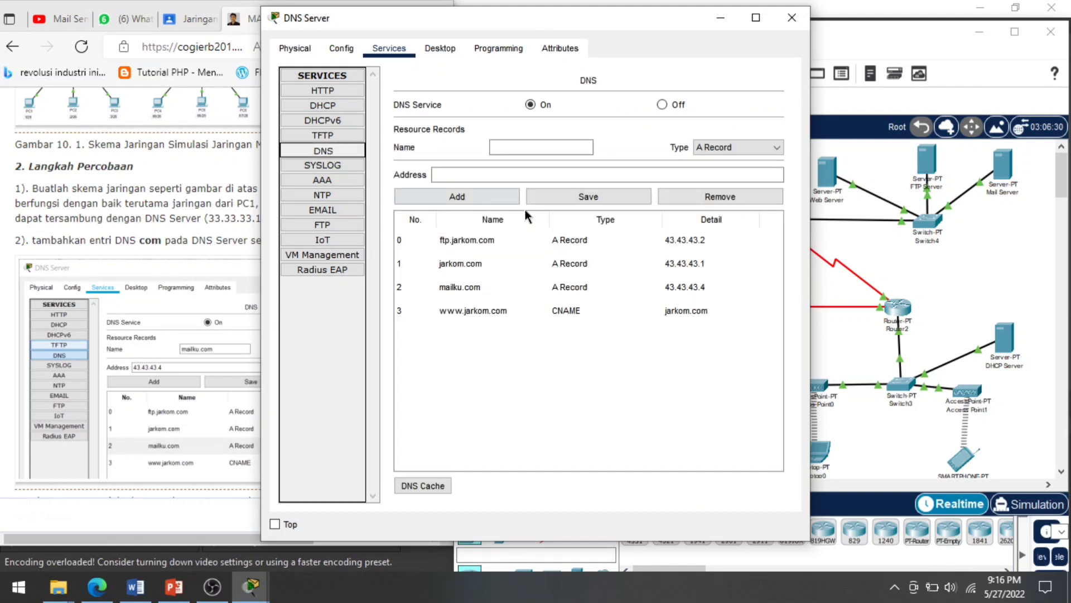
{"action": "left_click", "coordinate": [468, 286]}
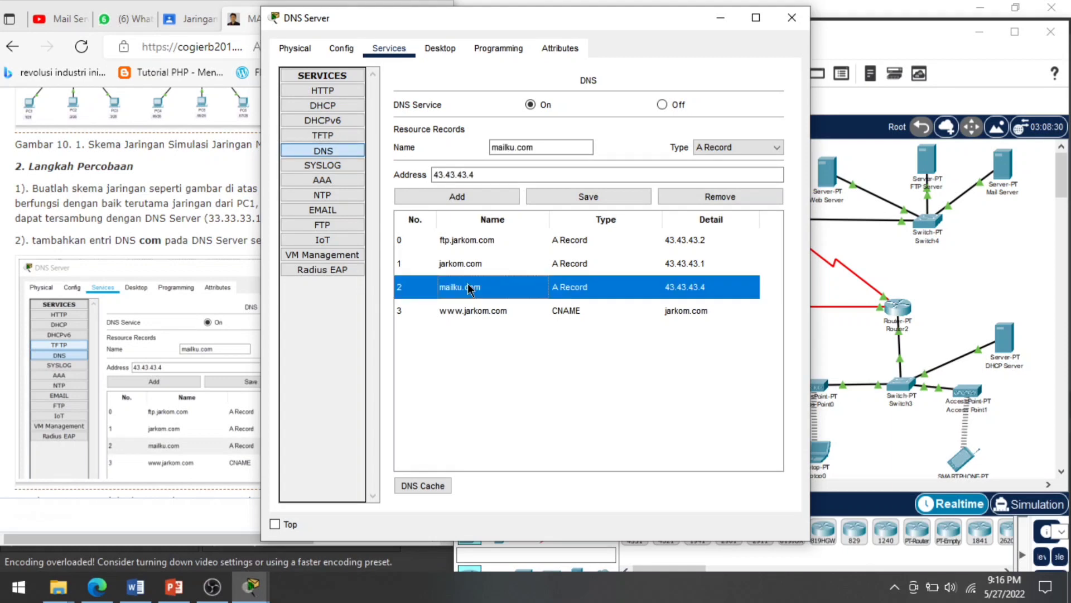
{"action": "left_click", "coordinate": [600, 174]}
{"action": "left_click", "coordinate": [791, 18]}
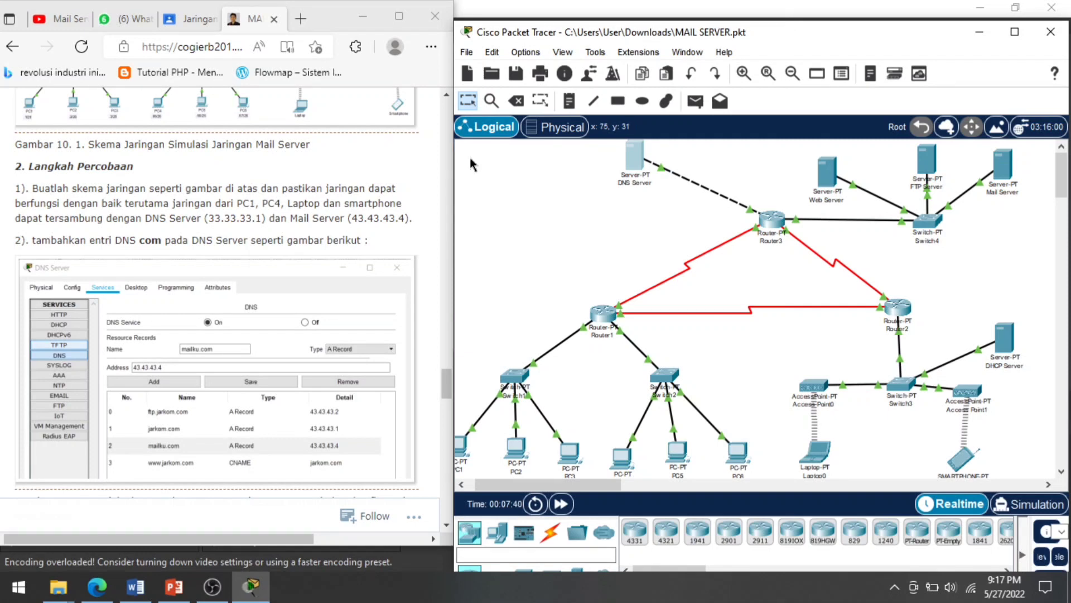
Step: Run nslookup mailku.com again in the command prompt of PC1
{"action": "left_click_drag", "start_coordinate": [446, 386], "coordinate": [446, 406]}
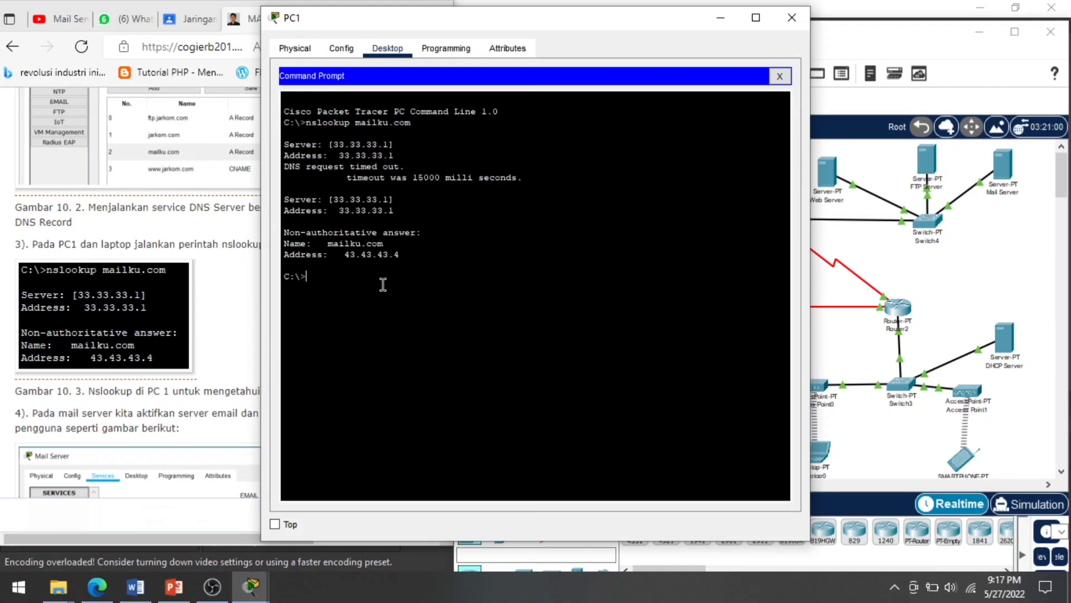
{"action": "key", "text": "Up"}
{"action": "key", "text": "Return"}
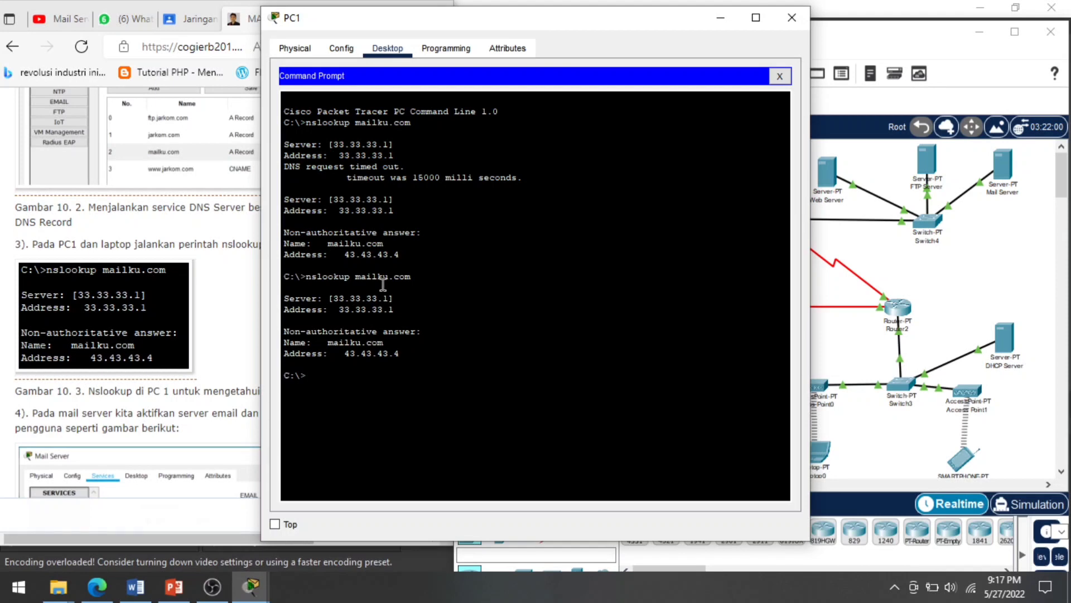
{"action": "left_click", "coordinate": [789, 19]}
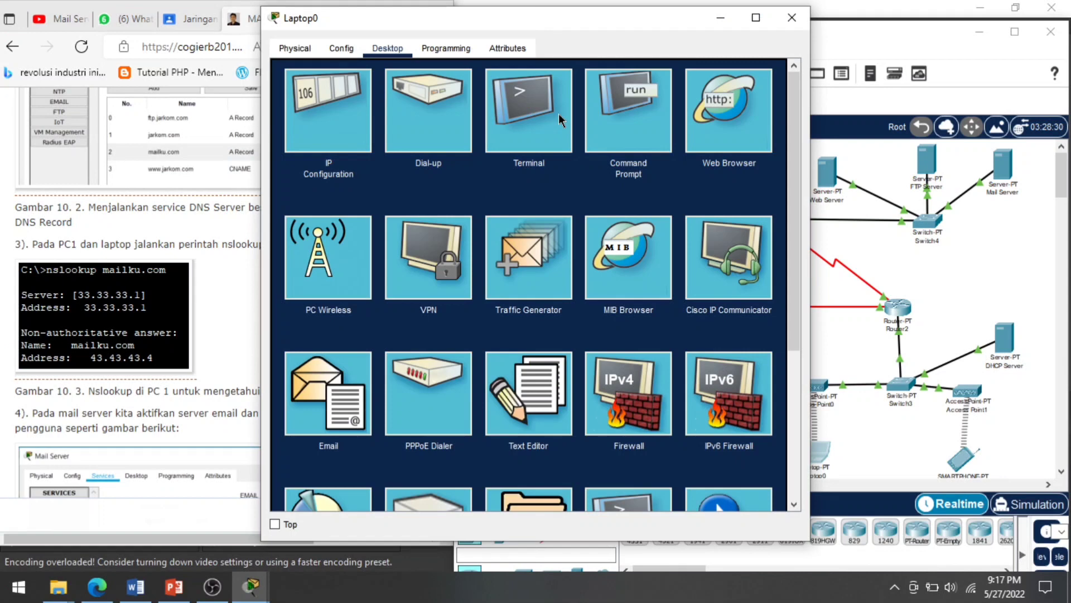
Step: Run nslookup mailku.com again in the command prompt of Laptop0
{"action": "left_click", "coordinate": [600, 129]}
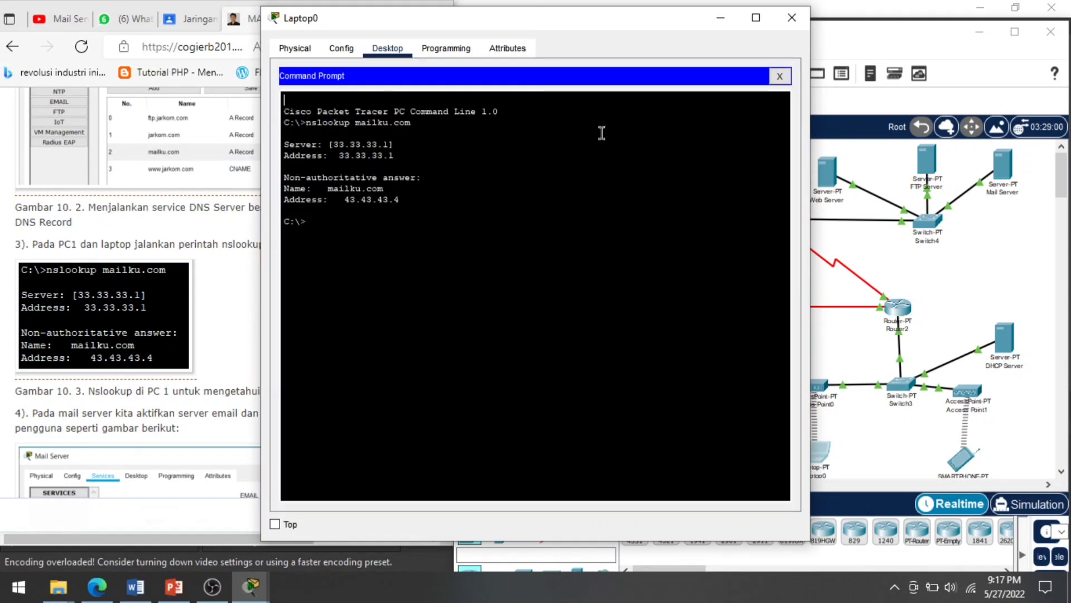
{"action": "key", "text": "Up"}
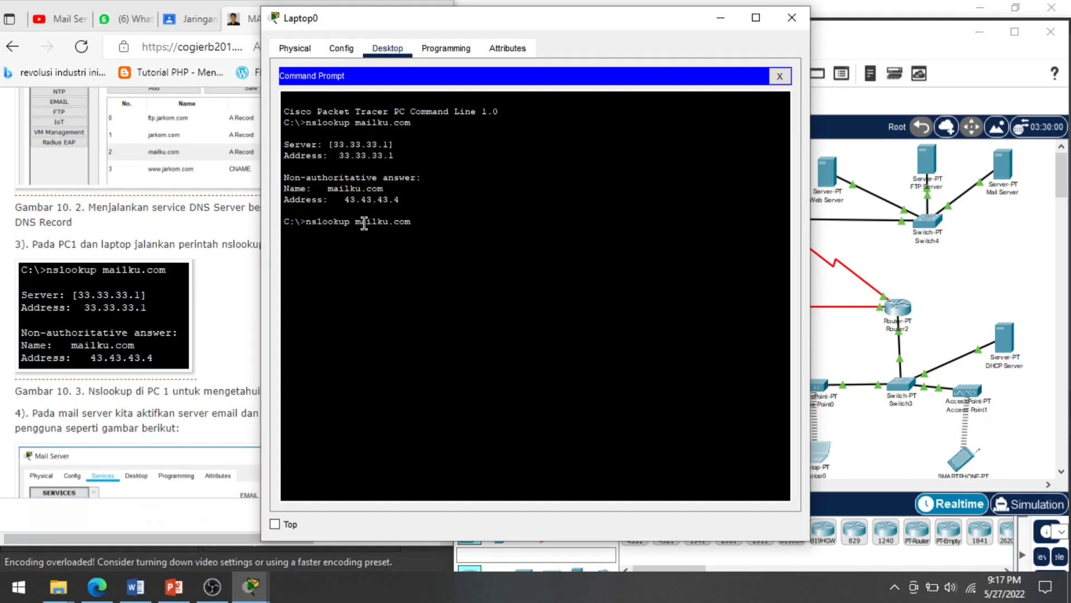
{"action": "key", "text": "Return"}
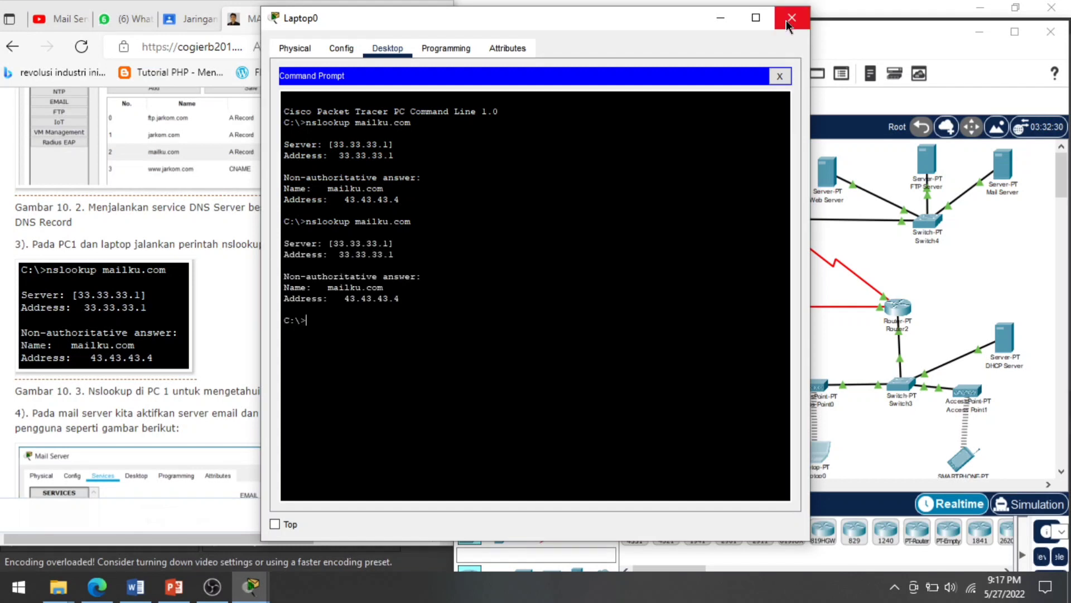
{"action": "left_click", "coordinate": [791, 19]}
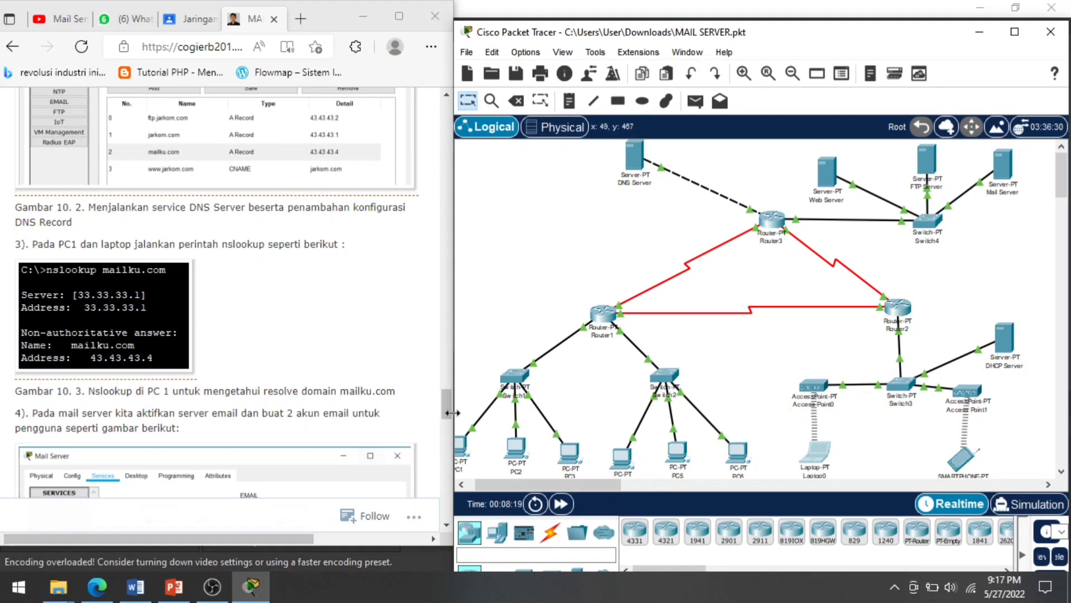
Step: Review the email service on the Mail Server, checking the SMTP and POP3 status, domain name and user accounts
{"action": "scroll", "coordinate": [449, 427], "scroll_direction": "down", "scroll_amount": 2}
{"action": "scroll", "coordinate": [449, 427], "scroll_direction": "down", "scroll_amount": 1}
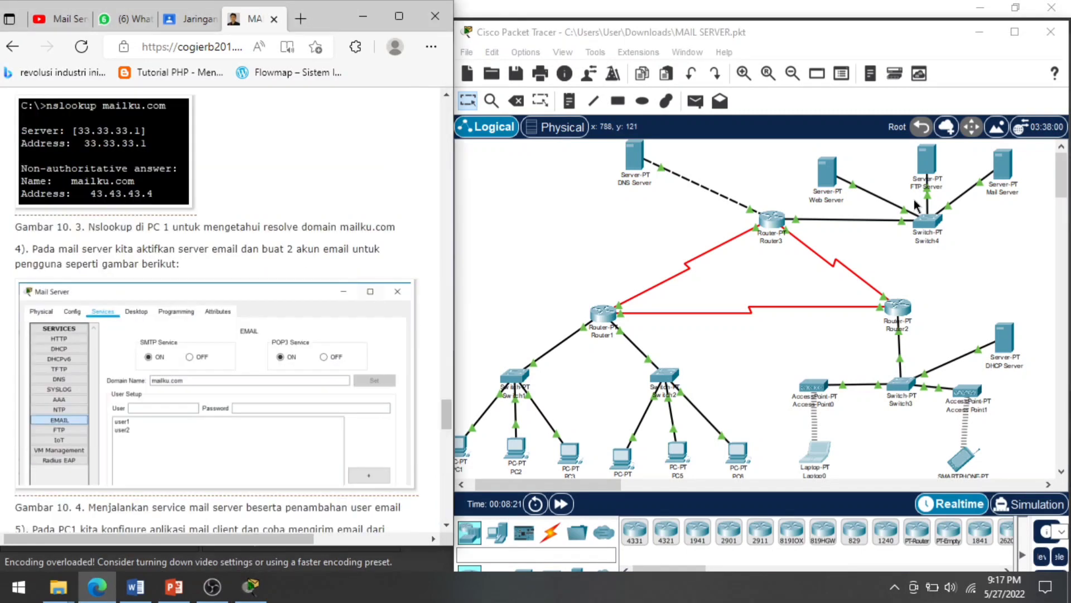
{"action": "left_click", "coordinate": [1005, 174]}
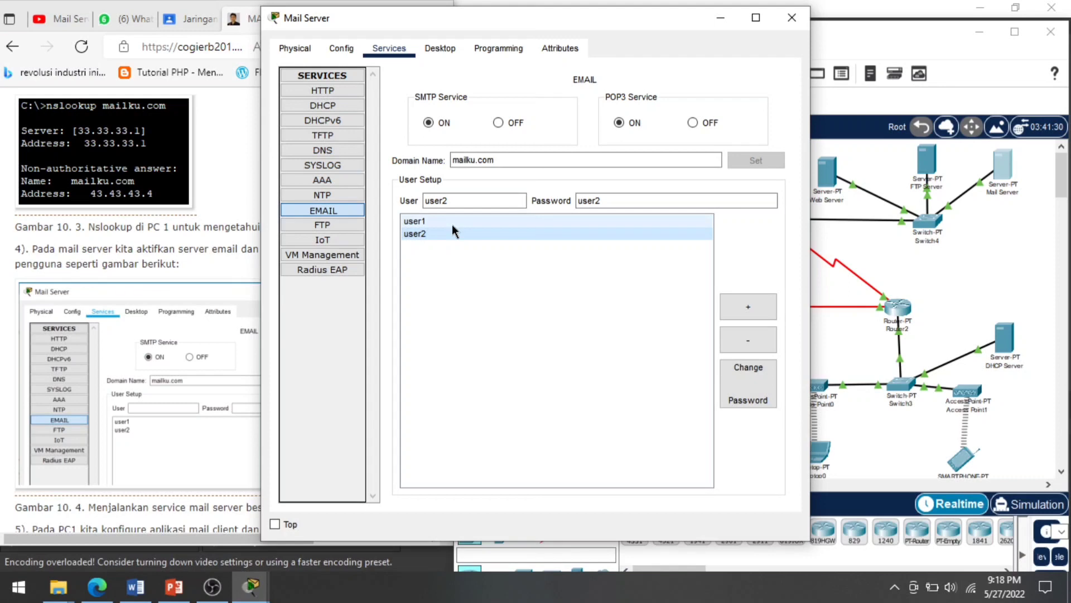
{"action": "left_click", "coordinate": [793, 19]}
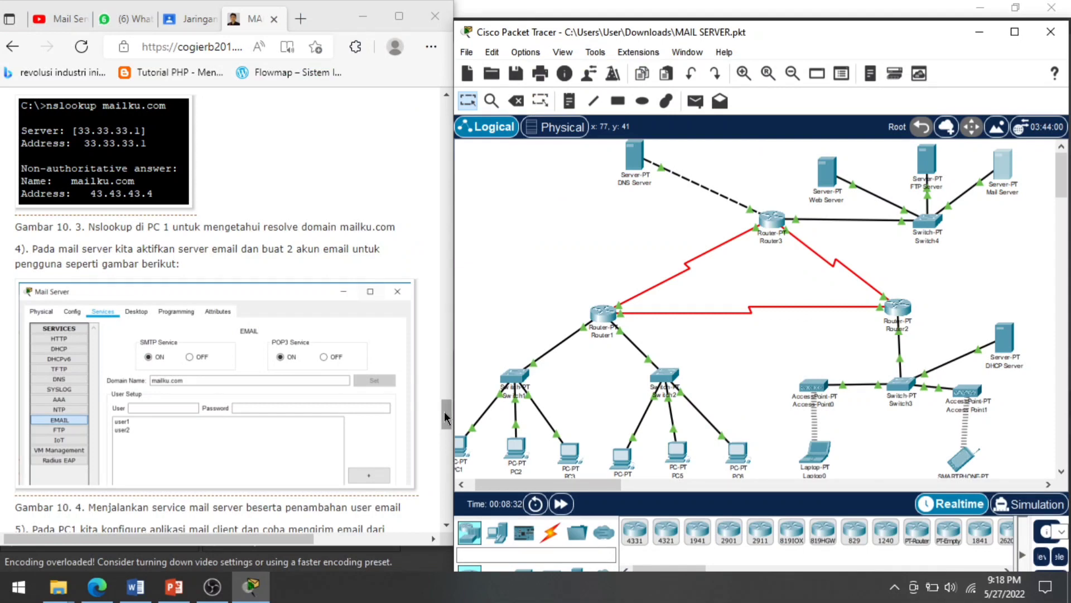
Step: Review the received "RE: test 1" message and the mail client configuration on PC1, and fetch mail from the server
{"action": "left_click_drag", "start_coordinate": [447, 415], "coordinate": [449, 439]}
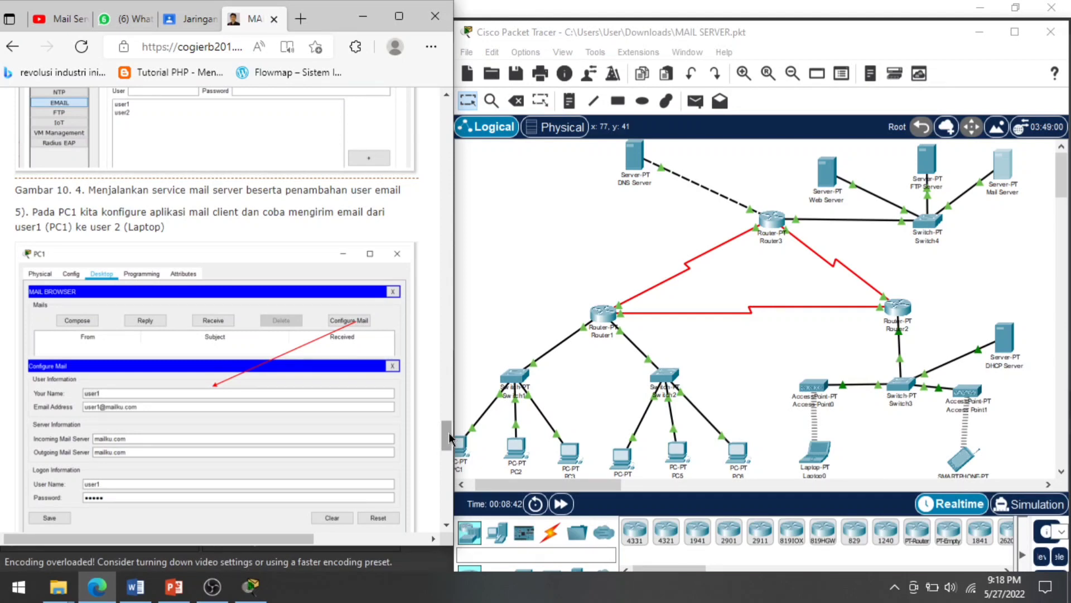
{"action": "left_click", "coordinate": [460, 444]}
{"action": "left_click", "coordinate": [423, 164]}
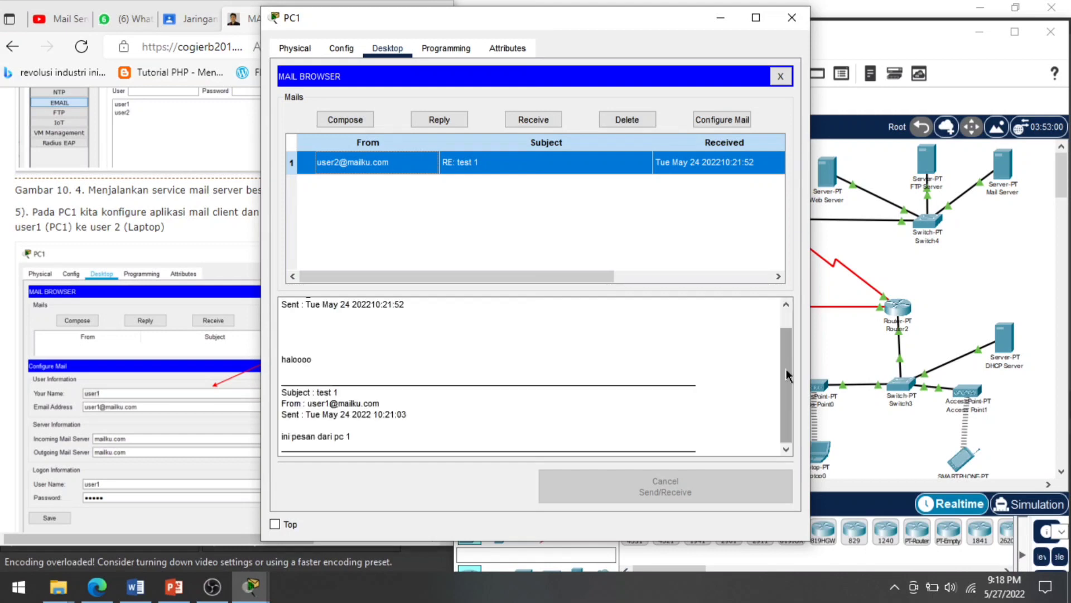
{"action": "left_click_drag", "start_coordinate": [785, 370], "coordinate": [791, 314]}
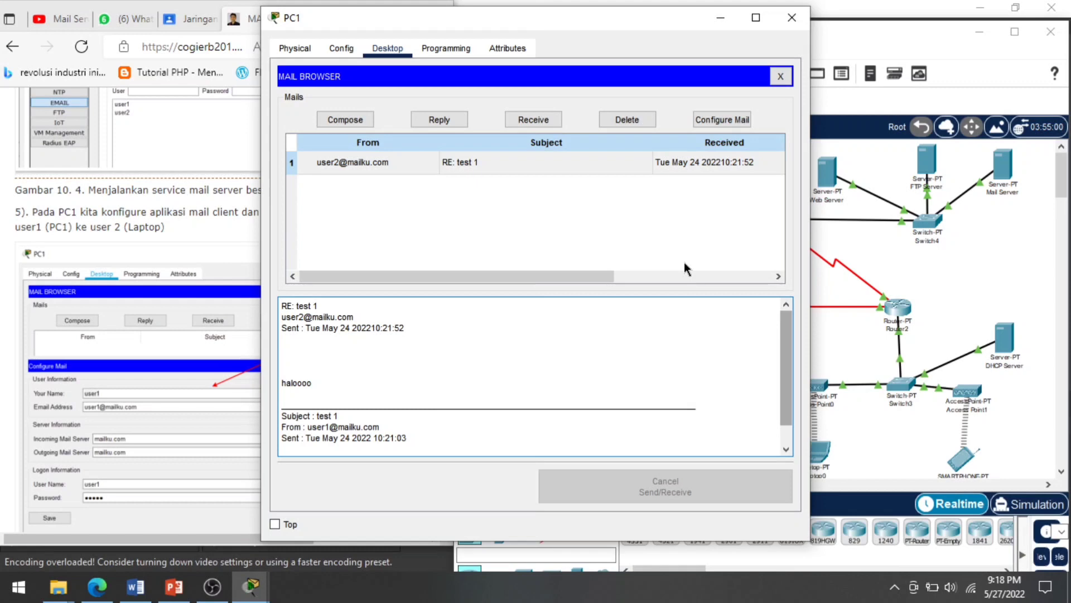
{"action": "left_click", "coordinate": [721, 123]}
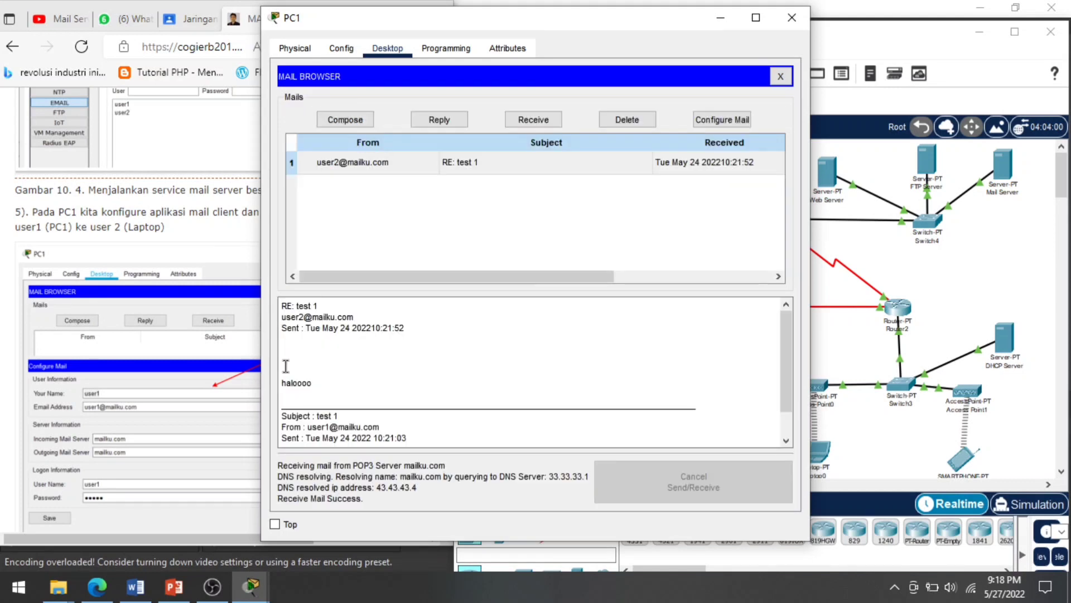
{"action": "left_click", "coordinate": [779, 79]}
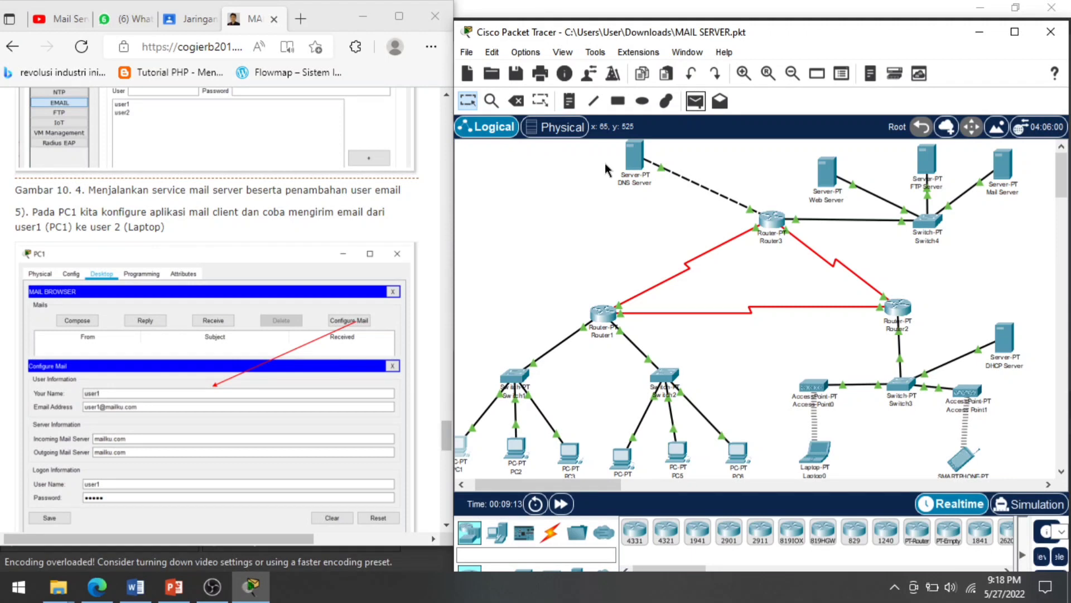
Step: Receive mail in the Laptop0 mail client and view the "test 1" message sent from PC1
{"action": "left_click", "coordinate": [247, 363]}
{"action": "scroll", "coordinate": [247, 363], "scroll_direction": "down", "scroll_amount": 5}
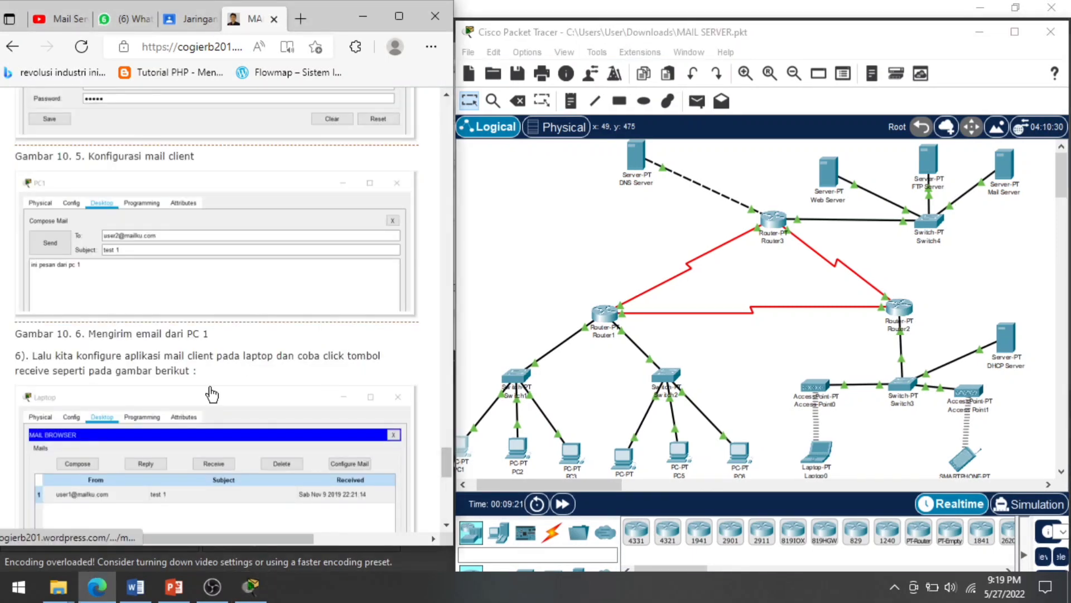
{"action": "left_click_drag", "start_coordinate": [447, 458], "coordinate": [447, 463]}
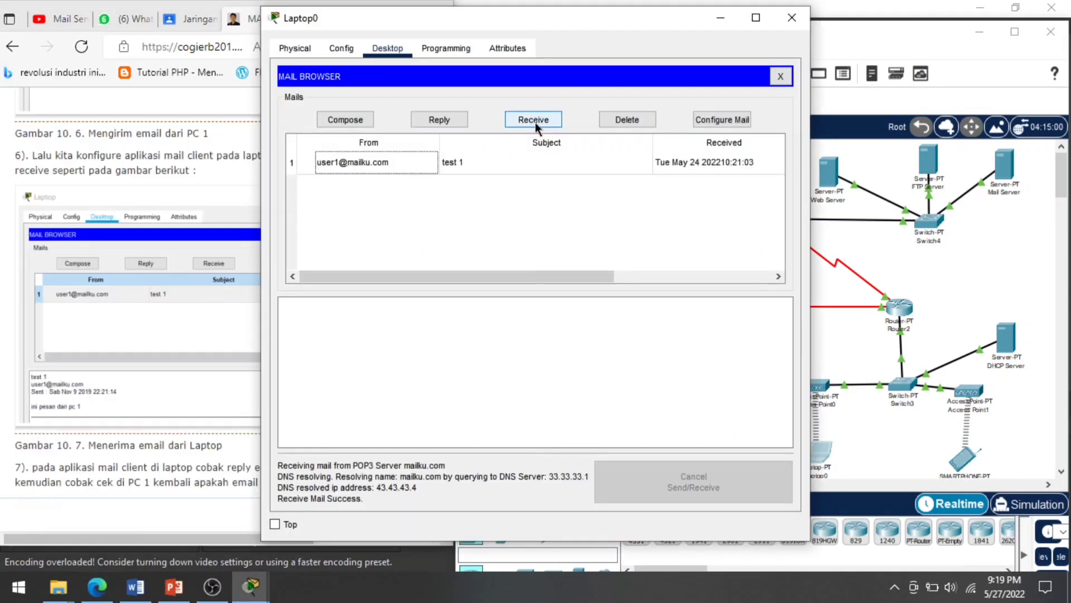
{"action": "left_click", "coordinate": [456, 165]}
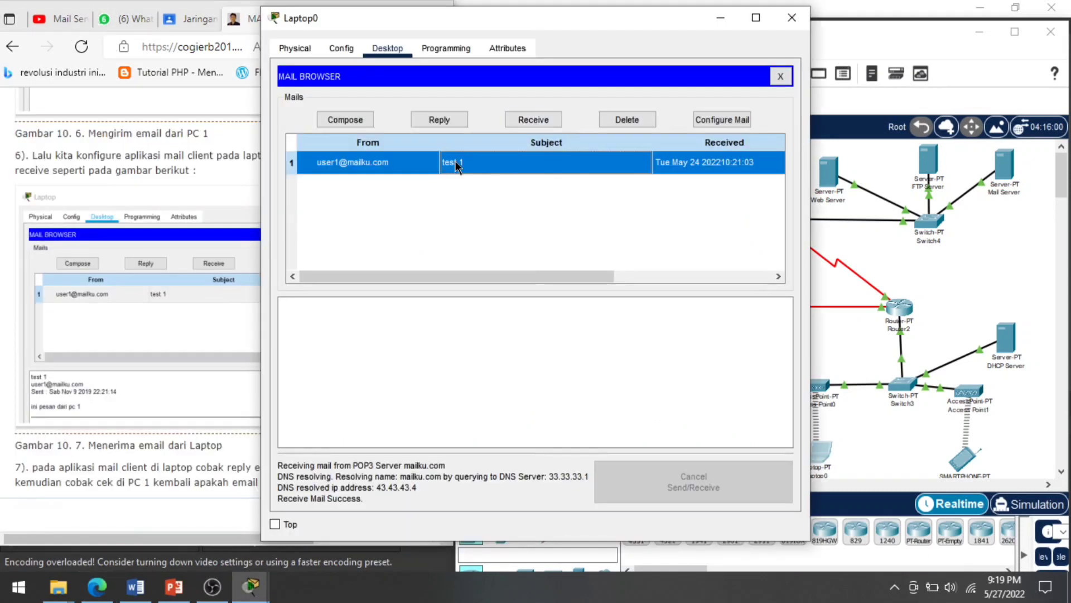
{"action": "left_click", "coordinate": [526, 119]}
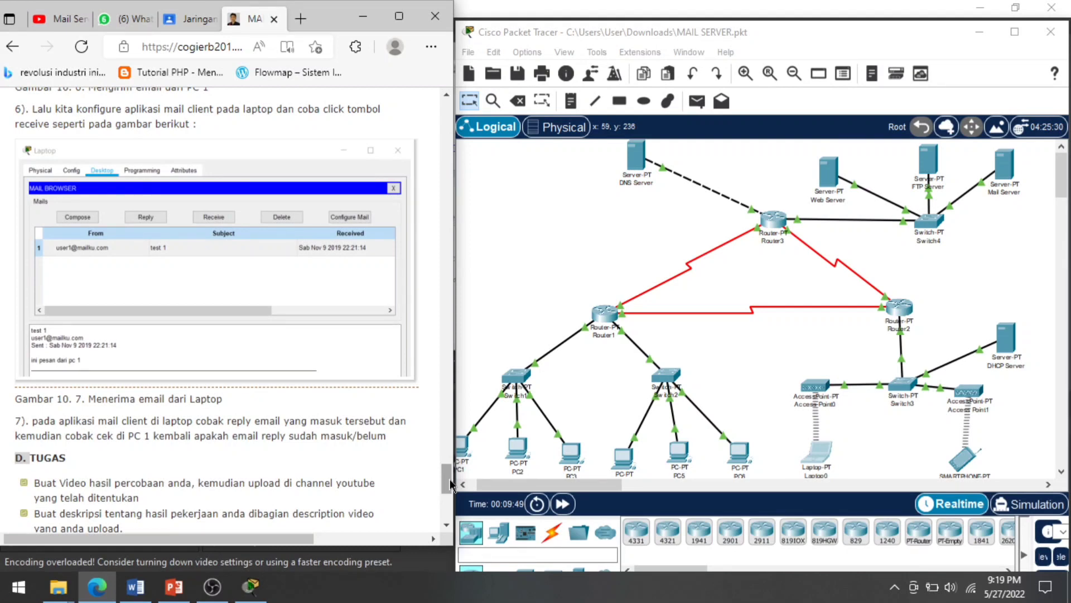
Step: Send a reply to the "test 1" message from the Laptop0 mail client
{"action": "left_click", "coordinate": [825, 458]}
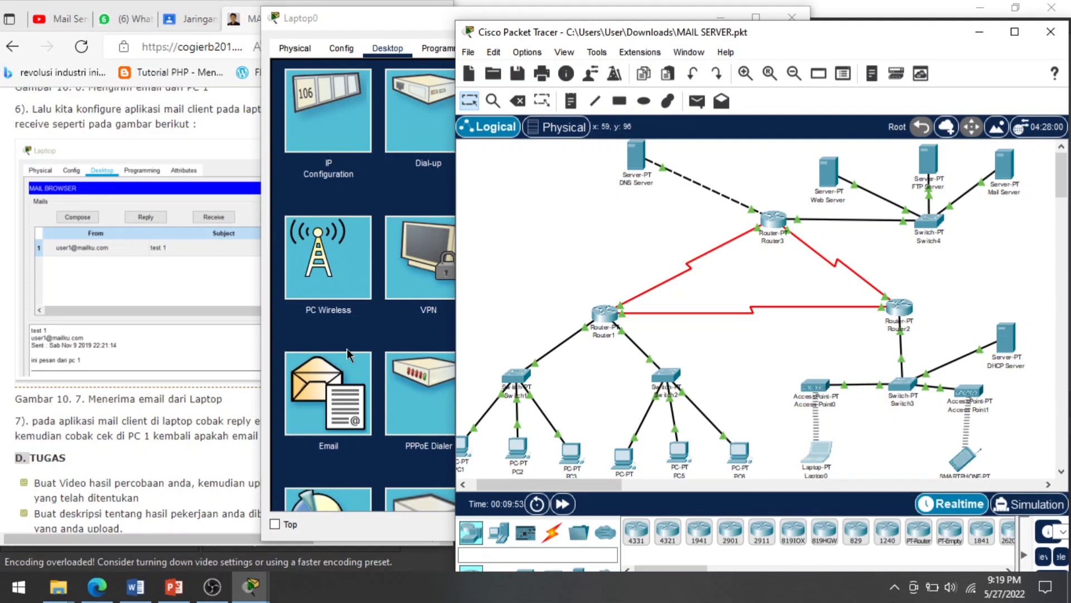
{"action": "left_click", "coordinate": [347, 353]}
{"action": "left_click", "coordinate": [440, 121]}
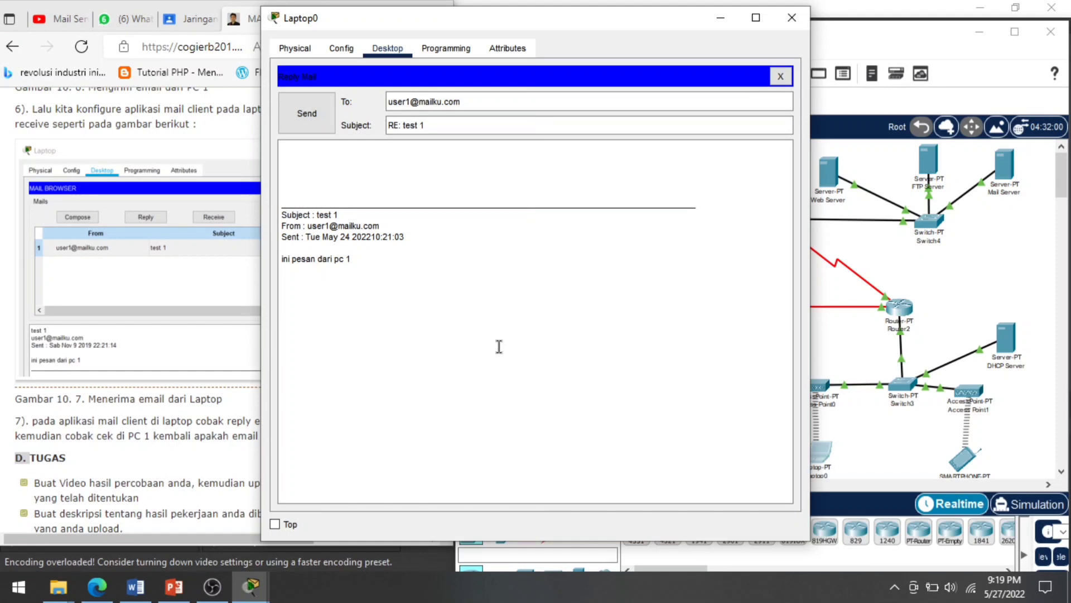
{"action": "left_click", "coordinate": [325, 129]}
{"action": "left_click", "coordinate": [792, 19]}
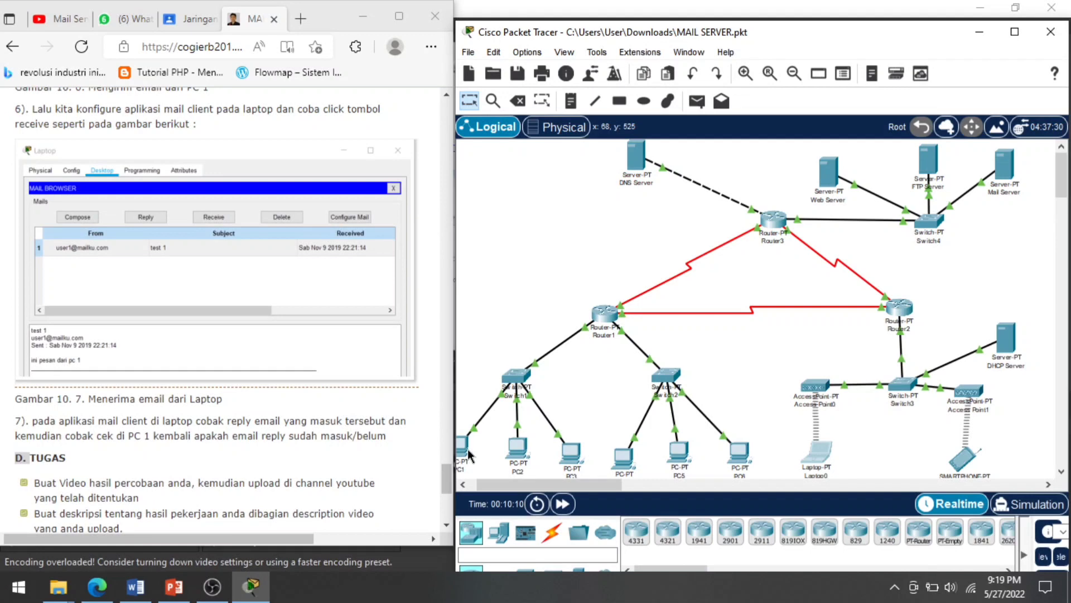
Step: Receive mail on PC1 and view both "RE: test 1" replies, closing the reply form without sending
{"action": "left_click", "coordinate": [467, 453]}
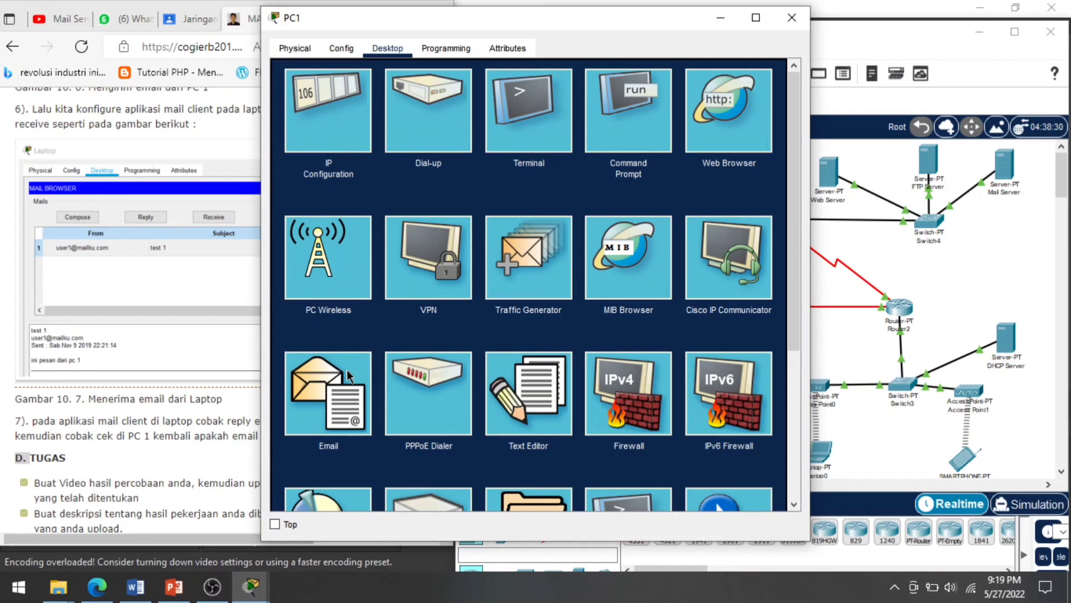
{"action": "left_click", "coordinate": [349, 376]}
{"action": "left_click", "coordinate": [514, 119]}
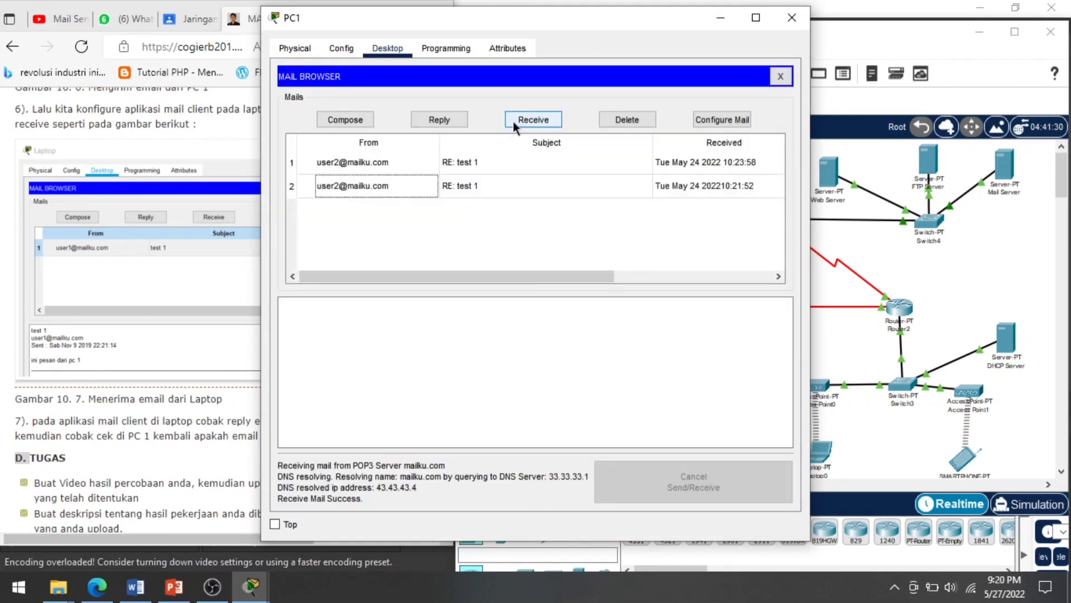
{"action": "left_click", "coordinate": [484, 186]}
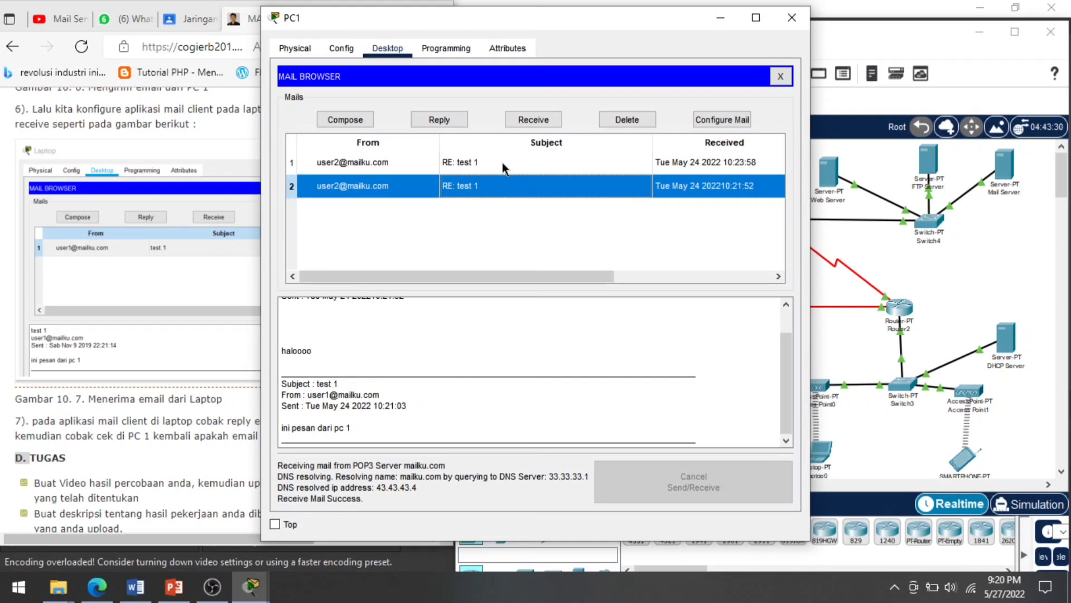
{"action": "left_click", "coordinate": [502, 162]}
{"action": "left_click", "coordinate": [503, 184]}
{"action": "left_click", "coordinate": [440, 119]}
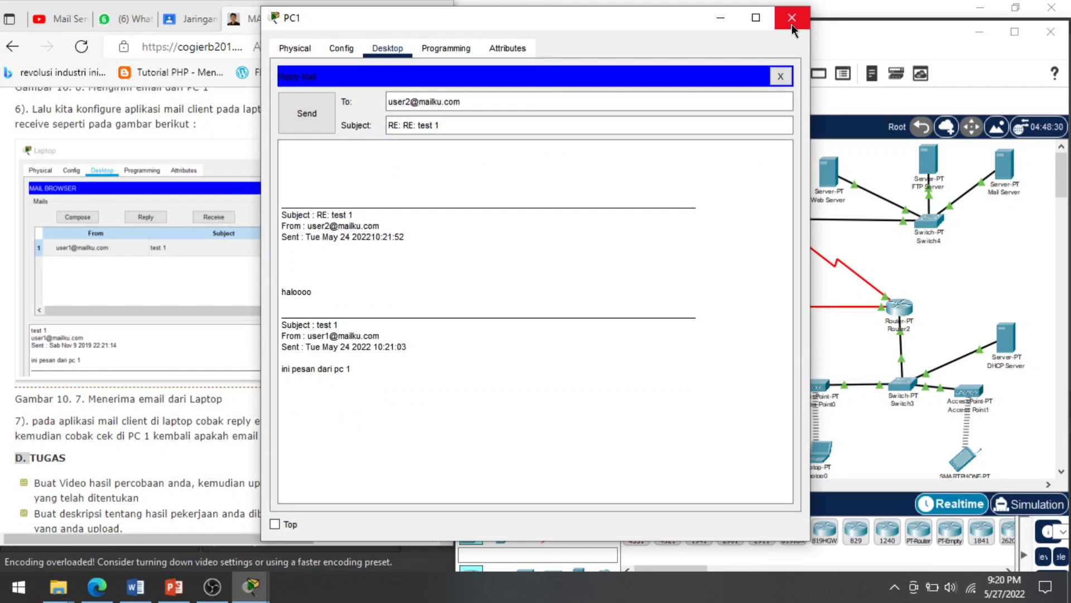
{"action": "left_click", "coordinate": [792, 19]}
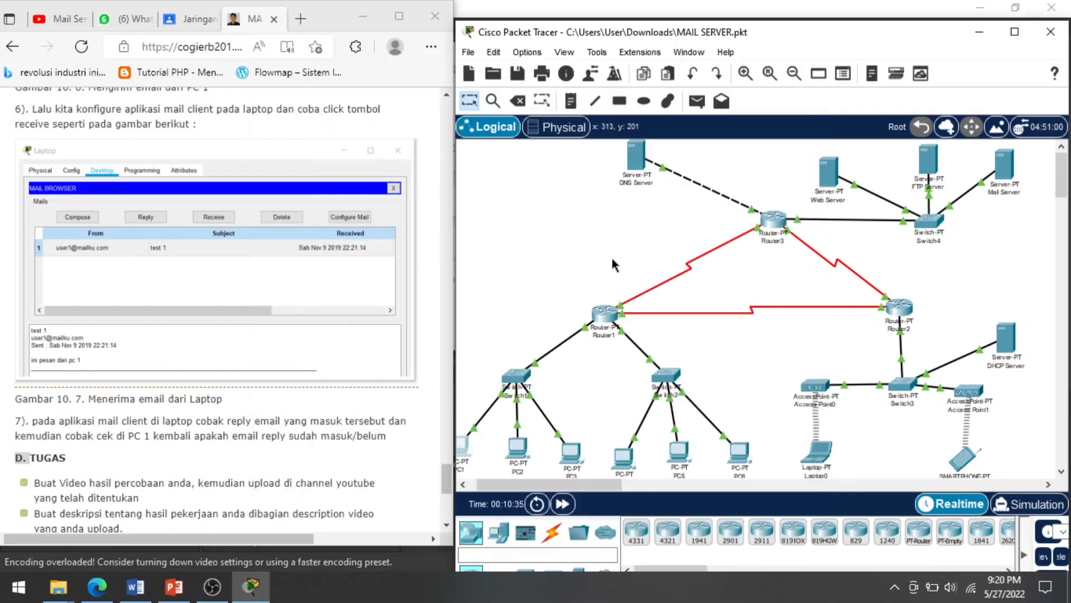